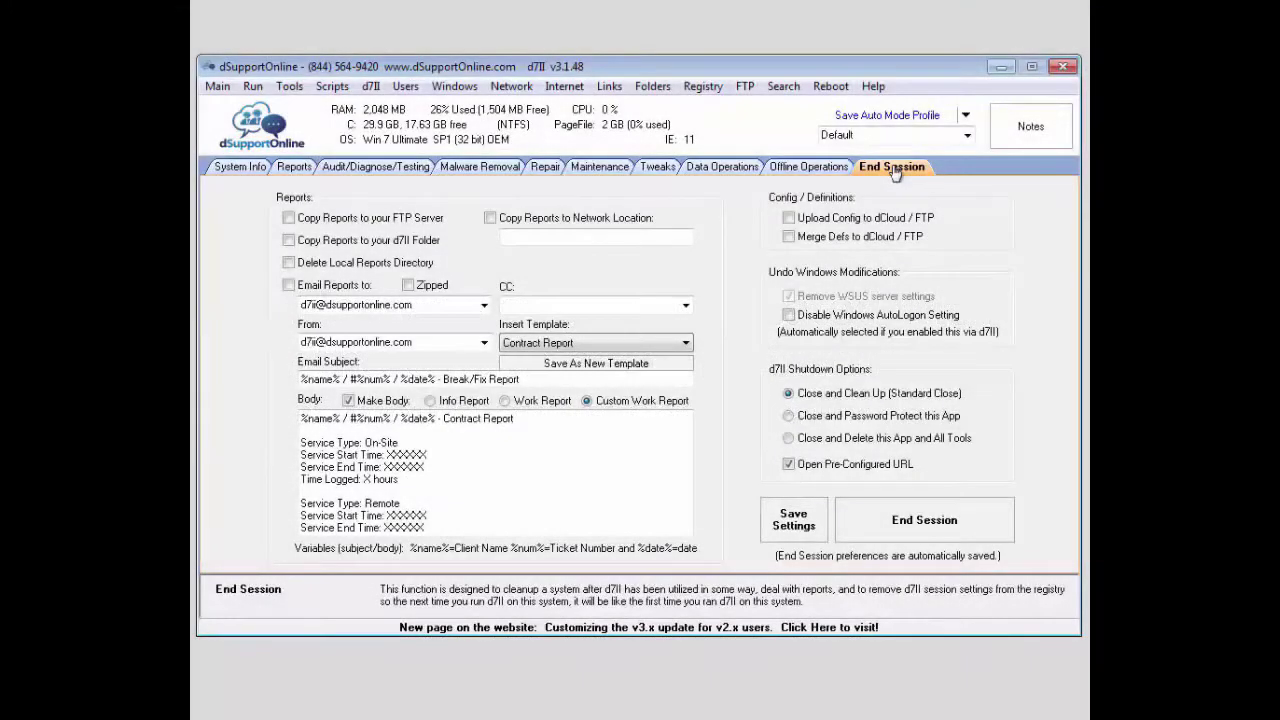
# Tick 'Copy Reports to your FTP Server' and copying reports to the d7II folder.
pyautogui.click(342, 224)
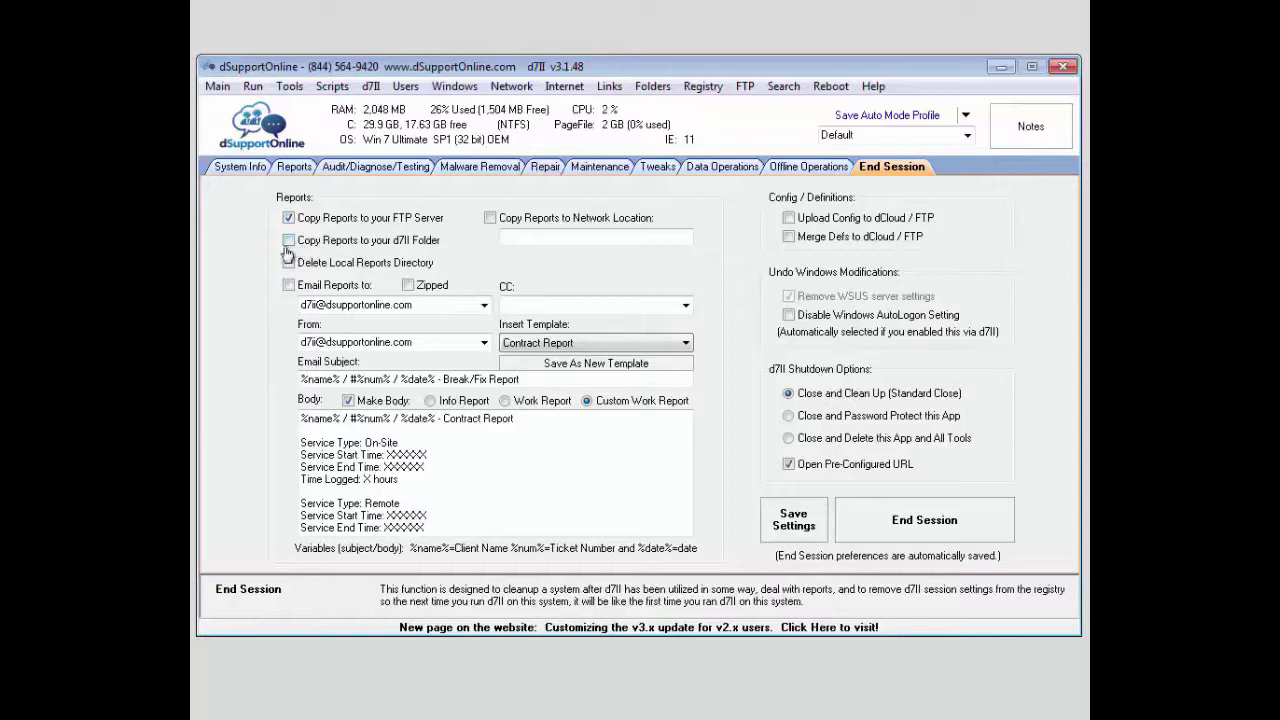
pyautogui.click(288, 241)
# Turn off the FTP and d7II Folder copies and email the reports zipped.
pyautogui.click(288, 241)
pyautogui.click(288, 241)
pyautogui.click(289, 219)
pyautogui.click(288, 286)
pyautogui.click(408, 286)
# Replace the recipient with a new address and choose the tech address as sender.
pyautogui.click(482, 305)
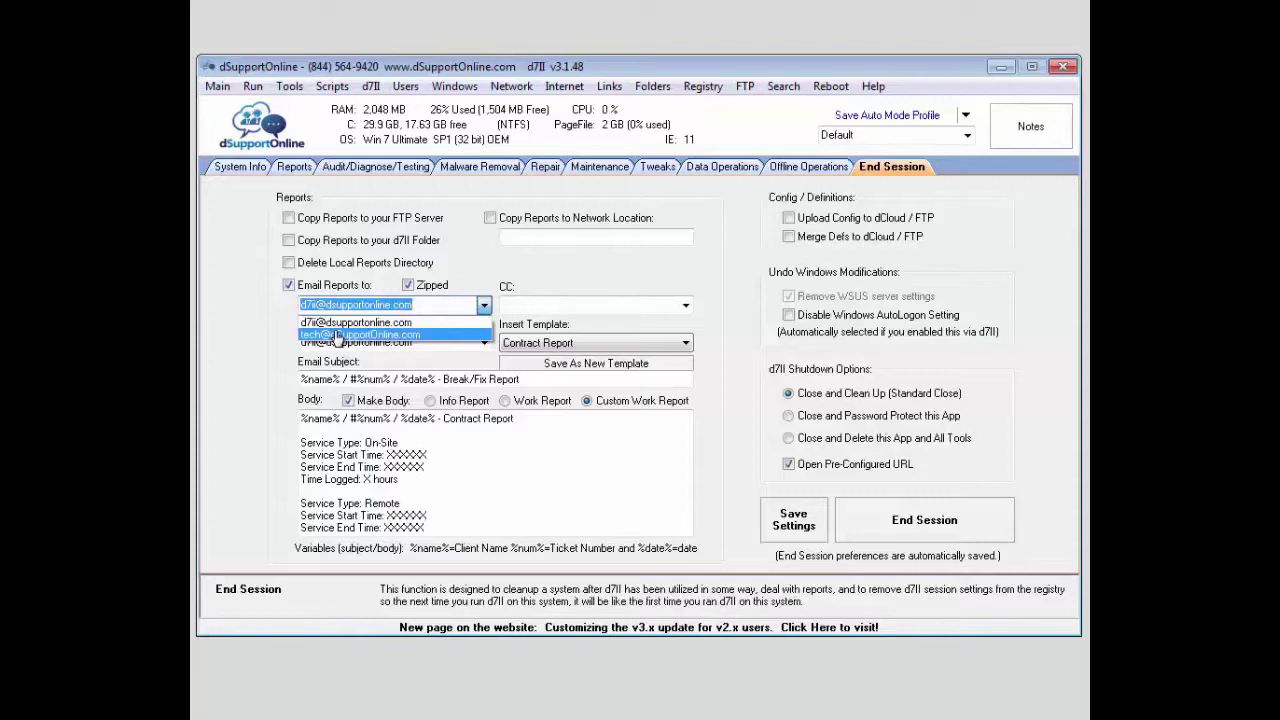
pyautogui.click(288, 322)
pyautogui.click(678, 310)
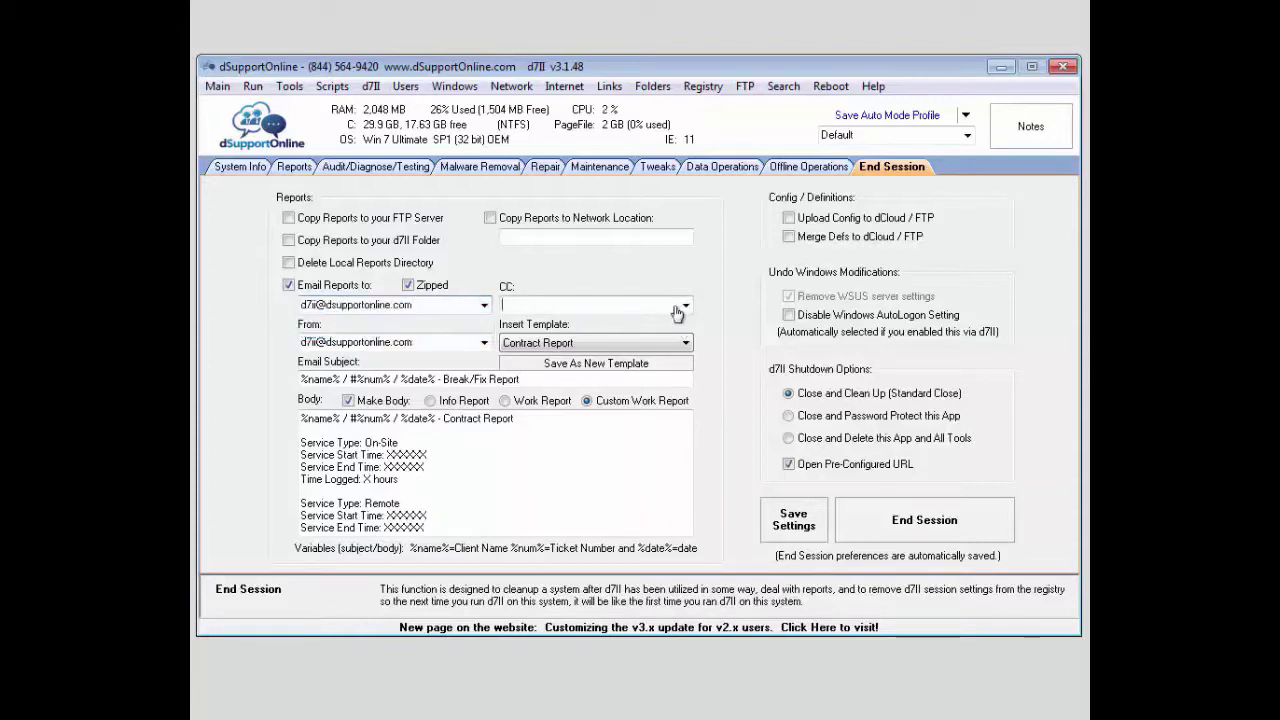
pyautogui.click(446, 307)
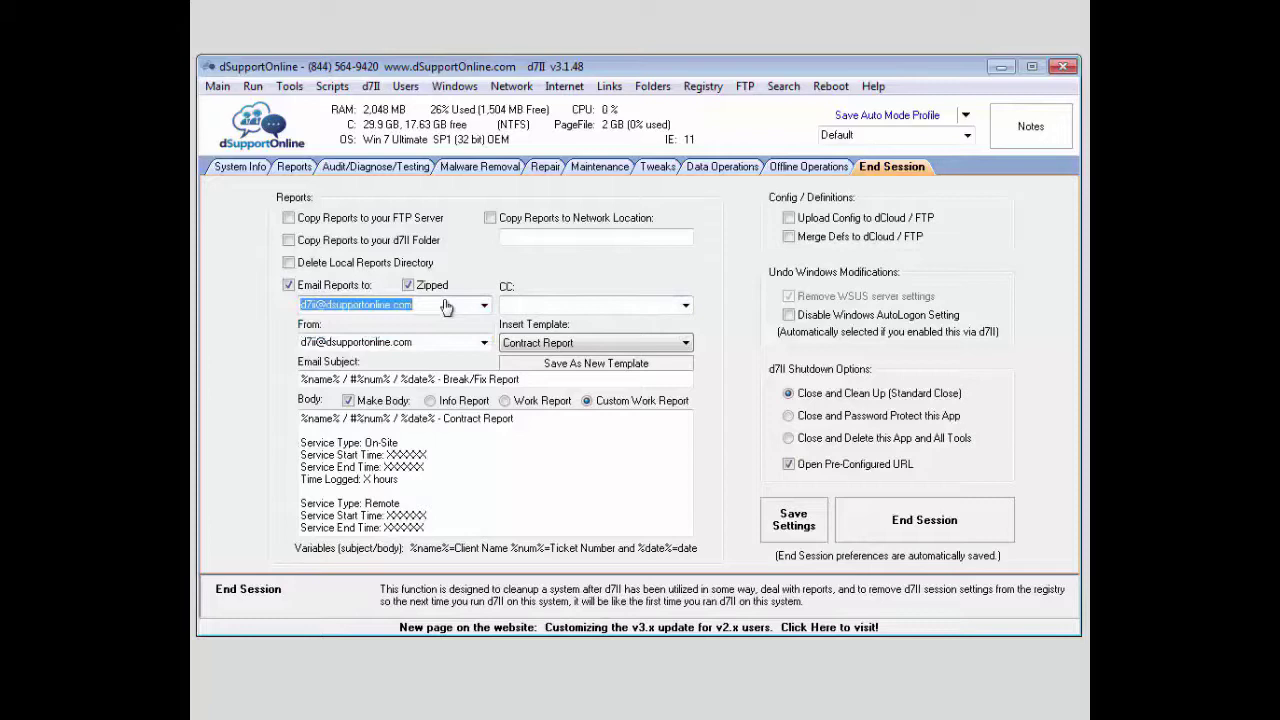
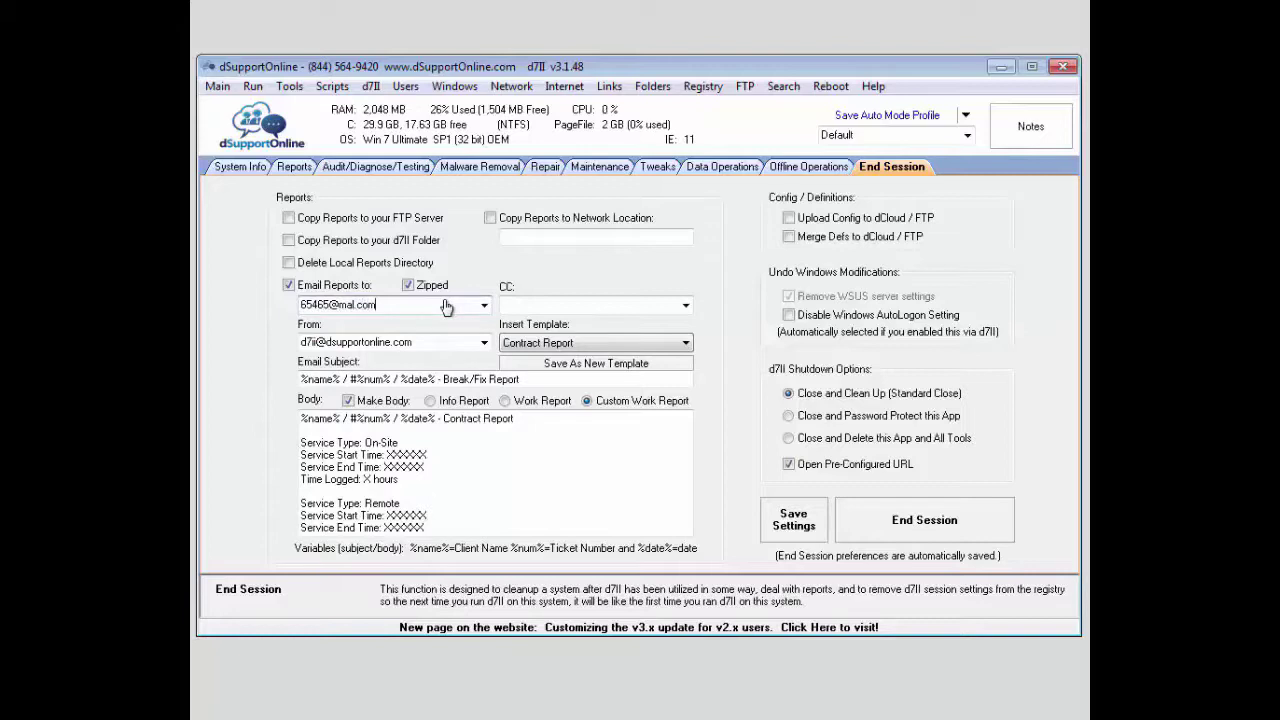
pyautogui.click(533, 307)
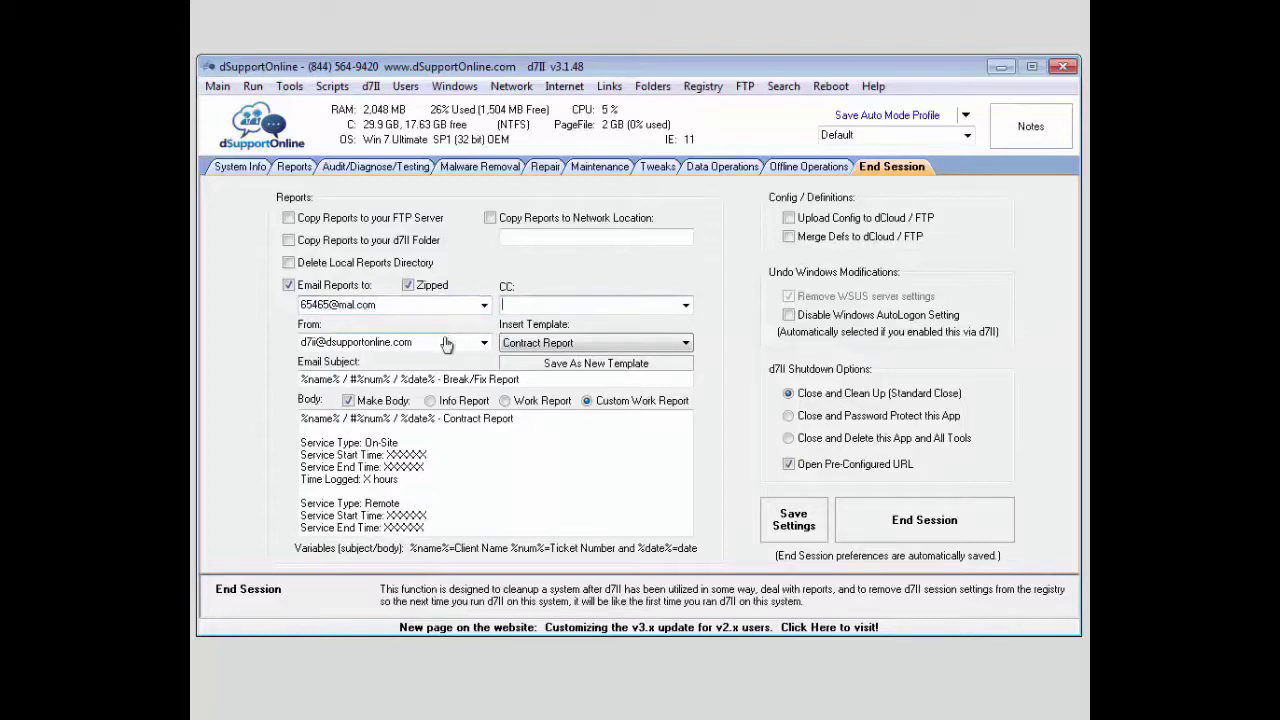
pyautogui.click(483, 343)
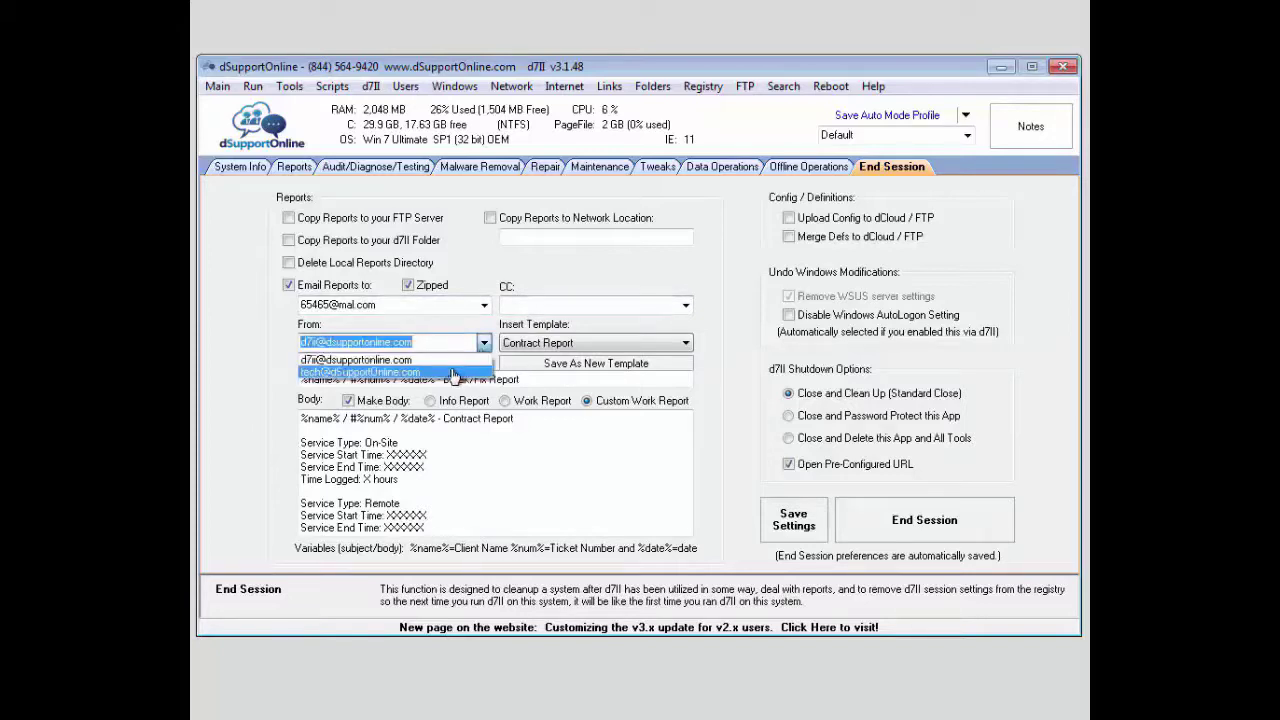
pyautogui.click(410, 358)
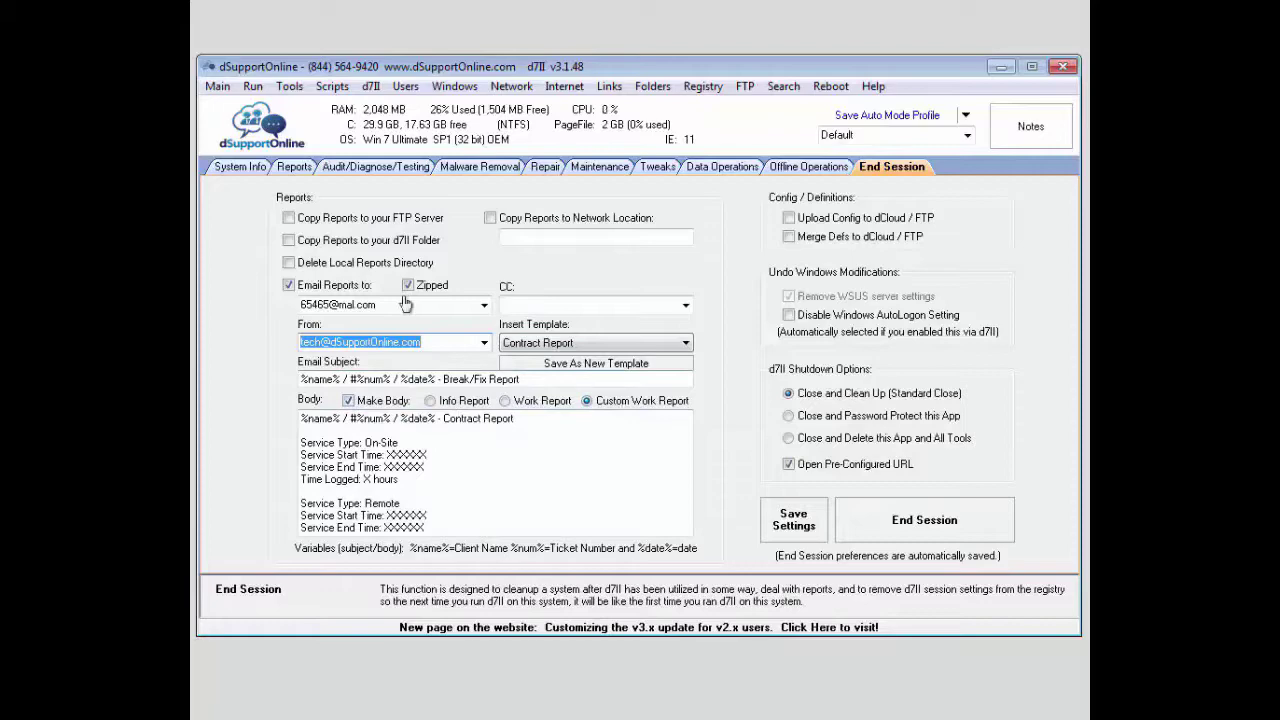
# Check the Reports tab, then set the email body back to Custom Work Report.
pyautogui.click(296, 168)
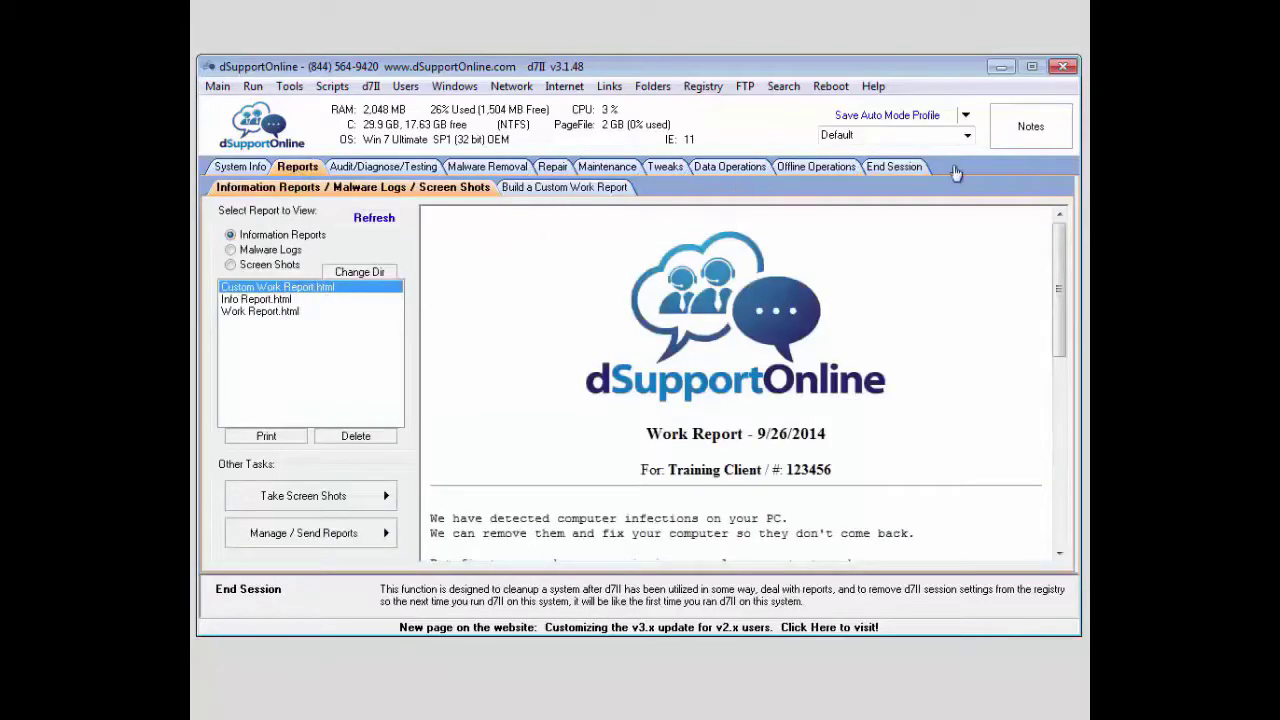
pyautogui.click(886, 168)
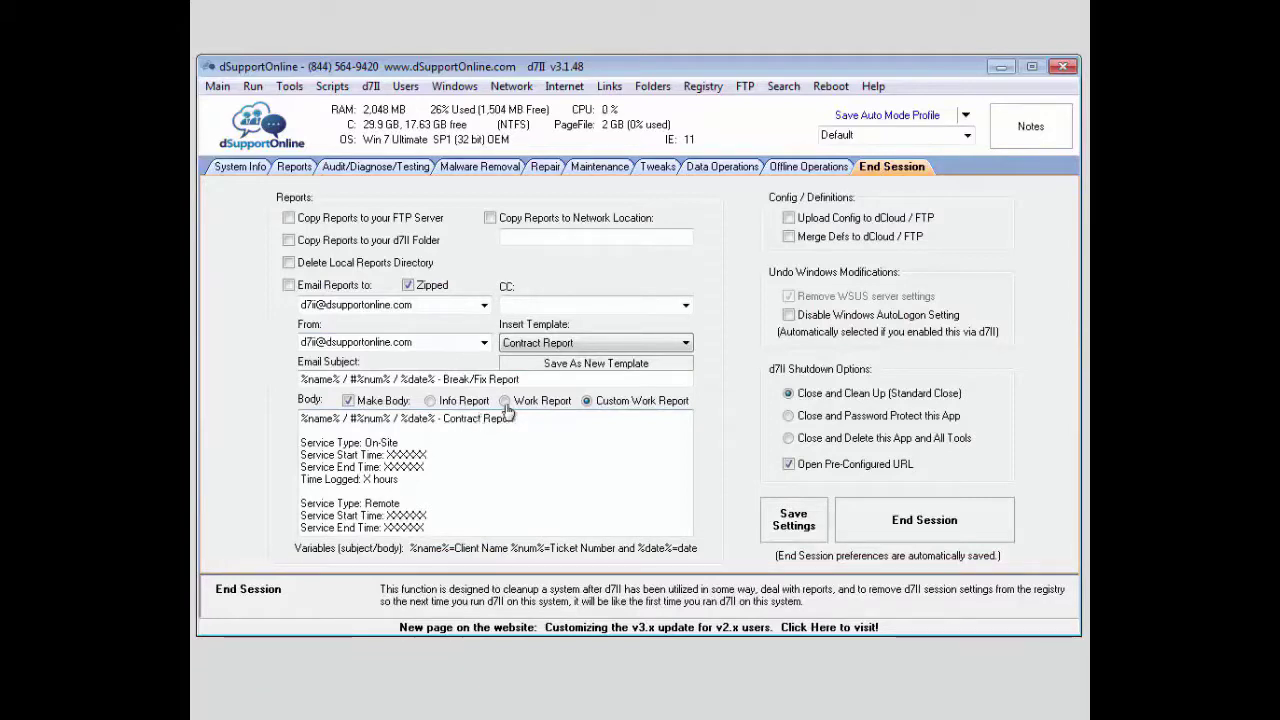
pyautogui.click(505, 408)
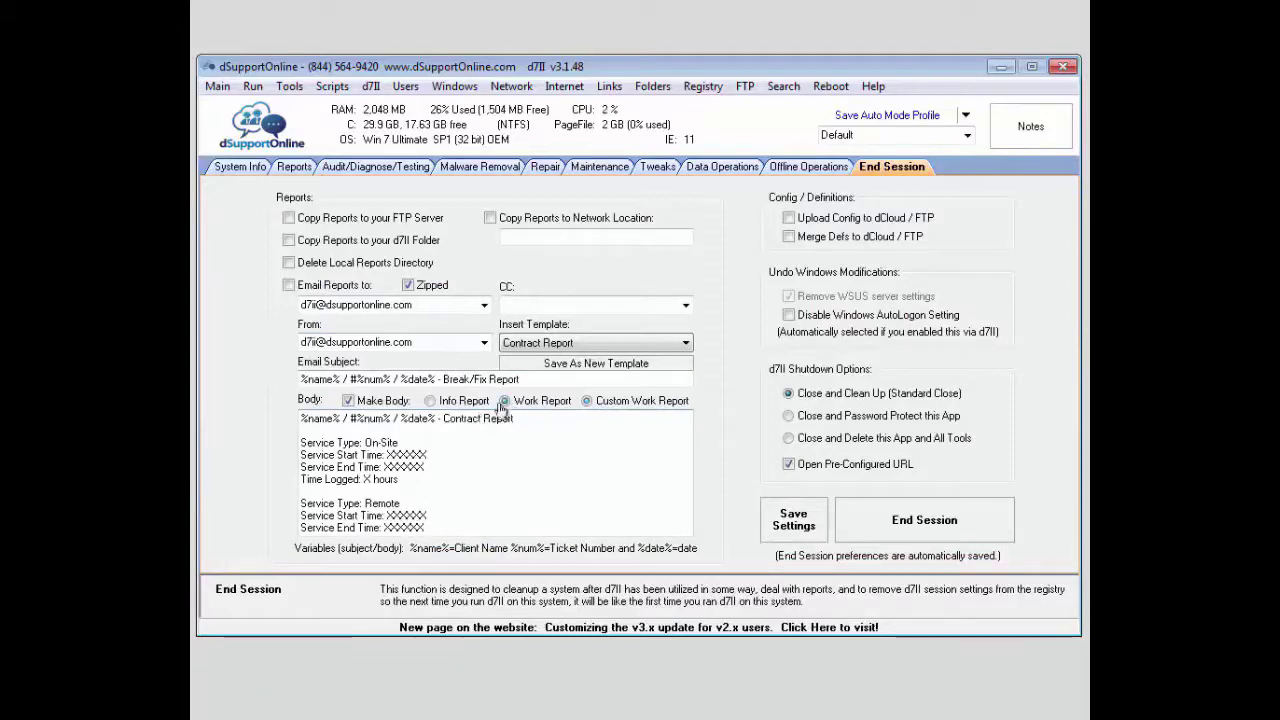
pyautogui.click(600, 402)
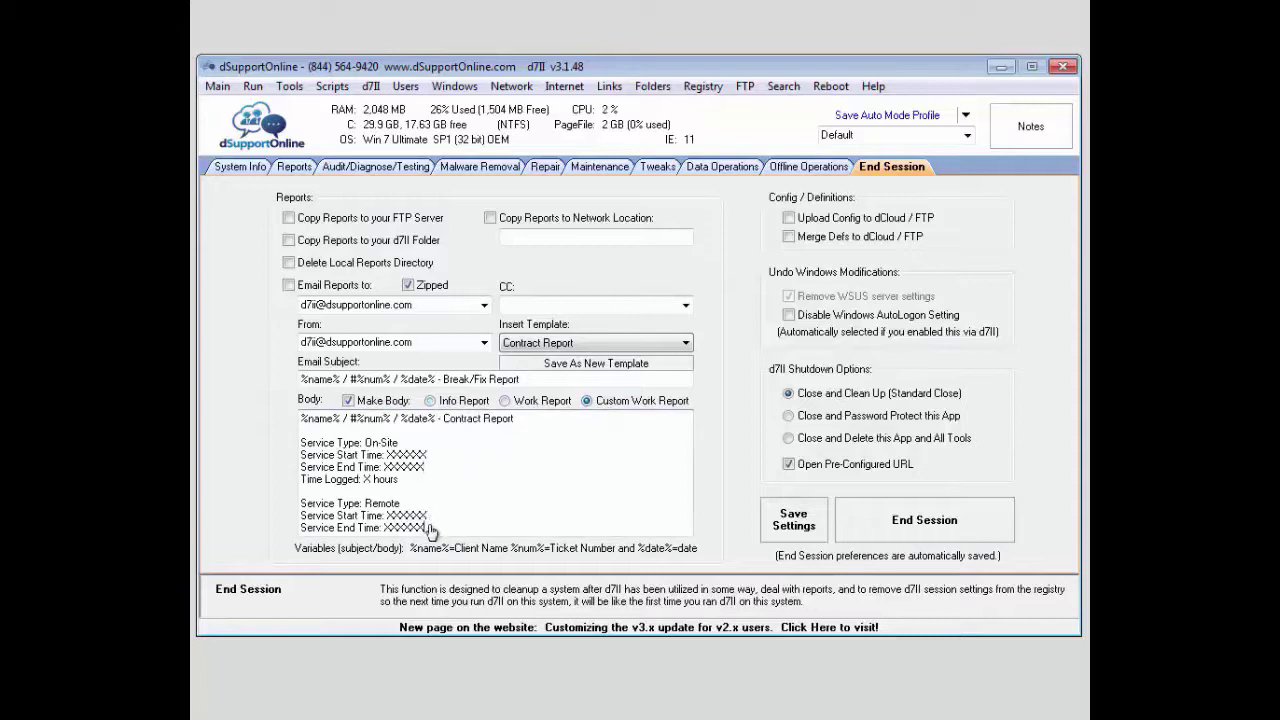
# Delete the body's service, time and Additional Expenses lines until it is empty.
pyautogui.moveTo(430, 528); pyautogui.dragTo(296, 418)
pyautogui.hotkey('ctrl', 'End')
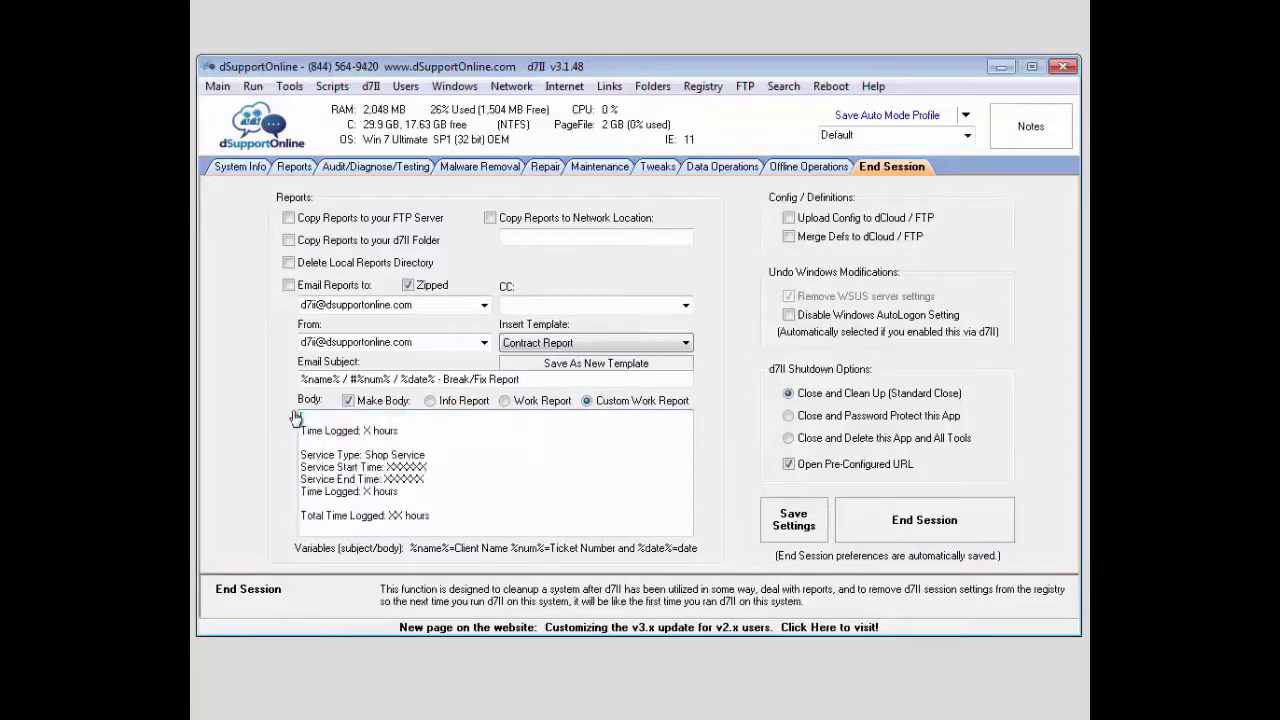
pyautogui.click(301, 420)
pyautogui.moveTo(438, 516); pyautogui.dragTo(275, 397)
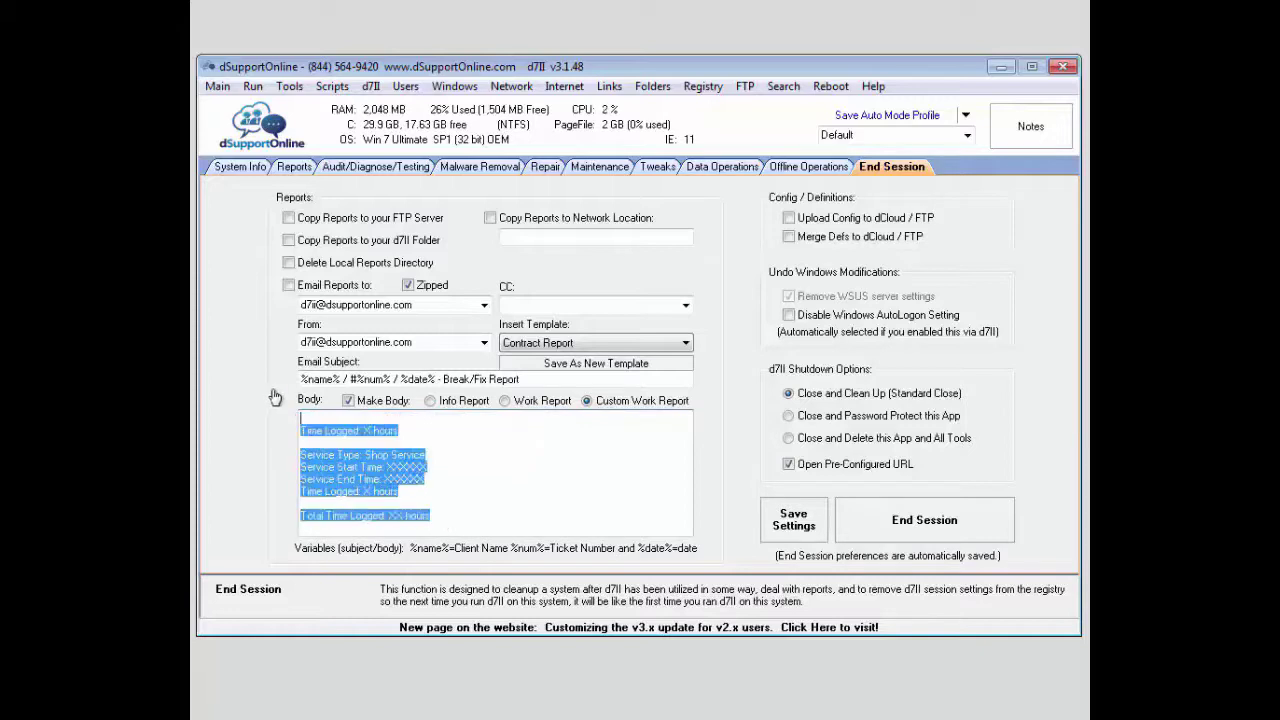
pyautogui.press('BackSpace')
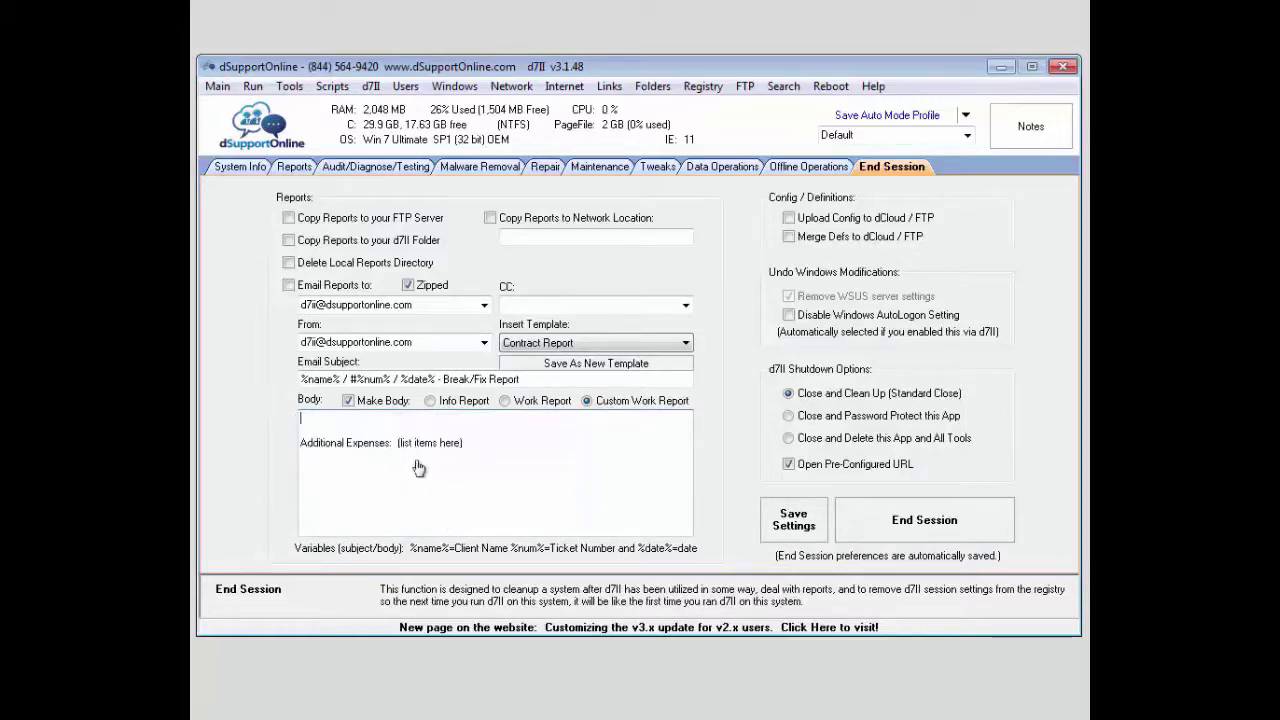
pyautogui.moveTo(486, 460); pyautogui.dragTo(255, 412)
pyautogui.press('BackSpace')
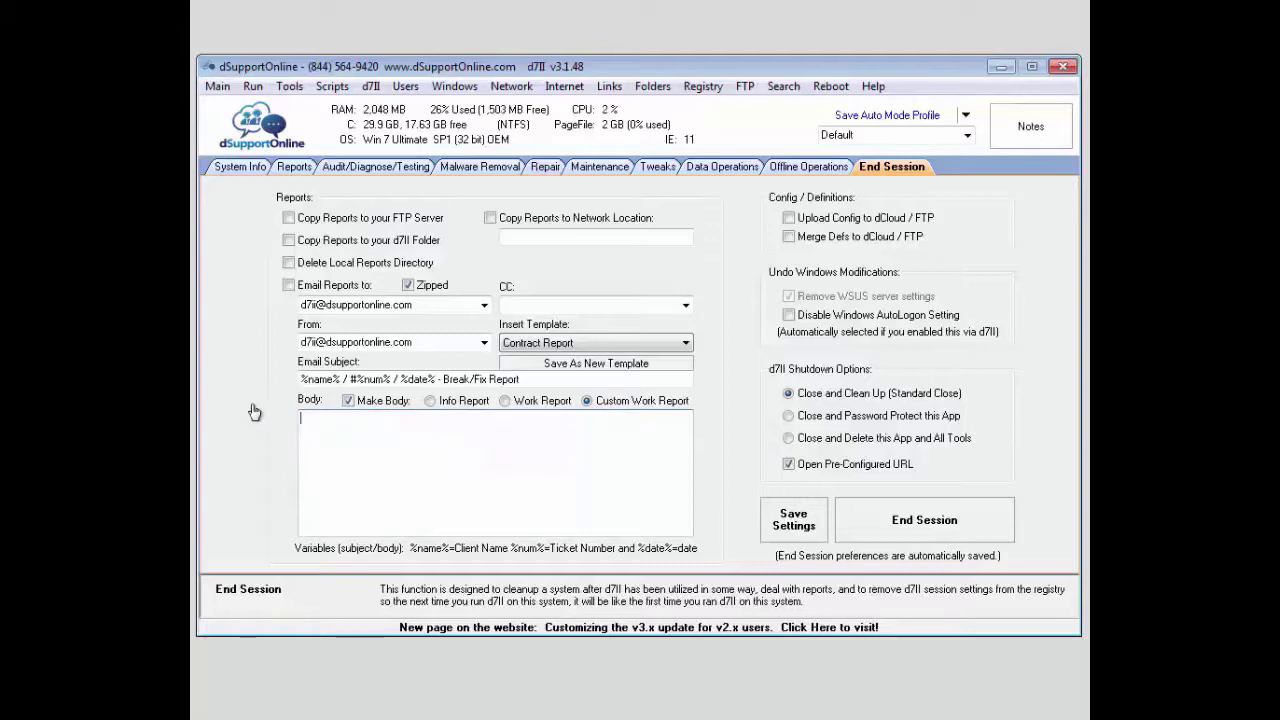
# Insert the Client Diagnostic Report template into the body and untick Make Body.
pyautogui.click(580, 347)
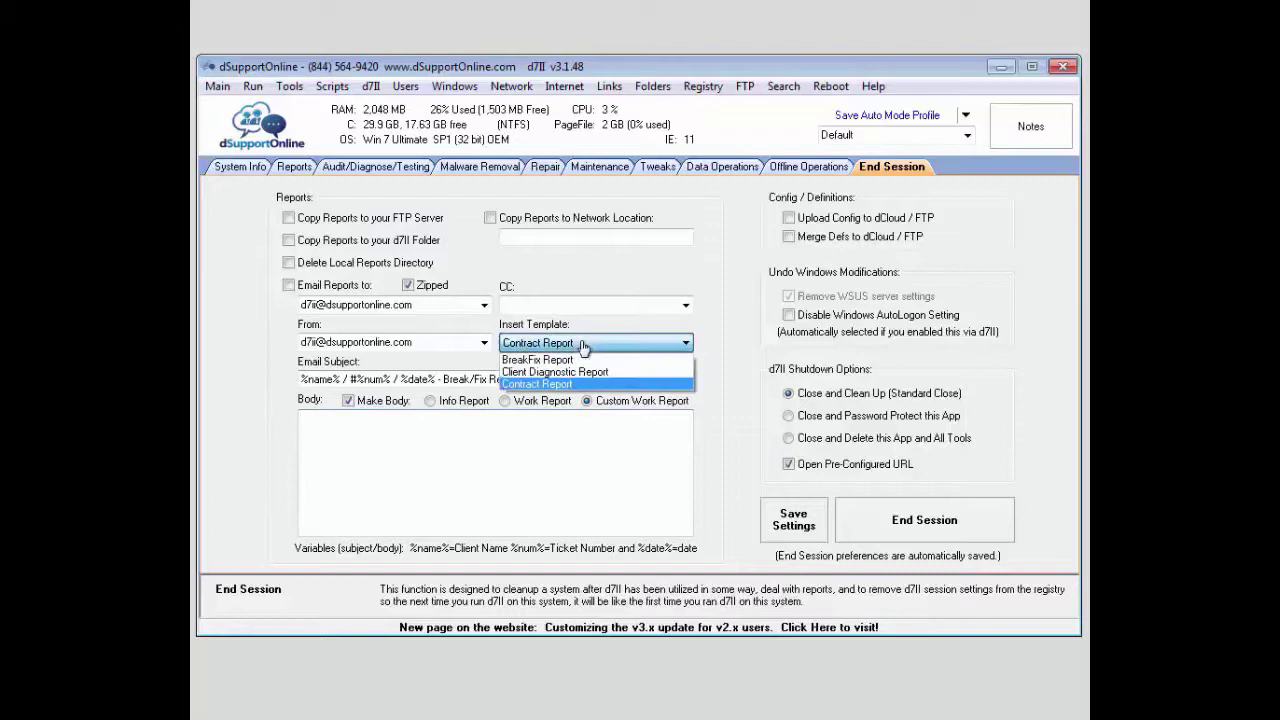
pyautogui.click(535, 372)
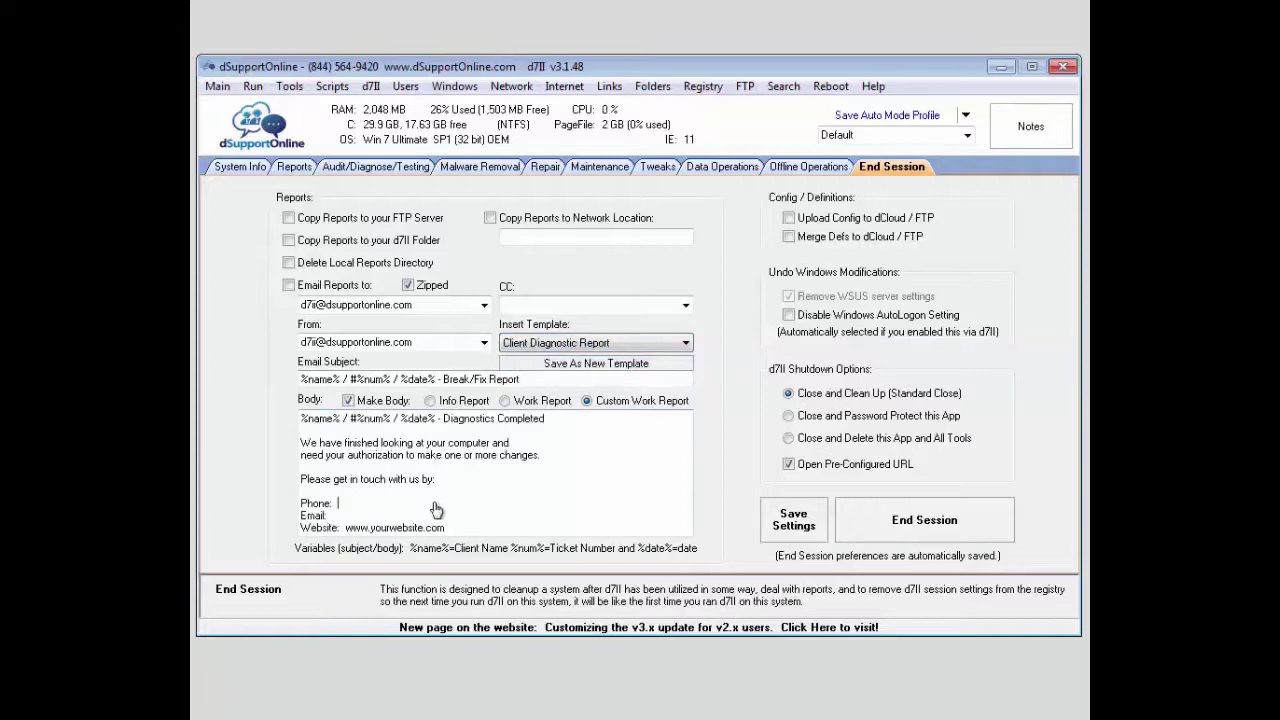
pyautogui.click(436, 508)
pyautogui.click(346, 400)
pyautogui.click(328, 550)
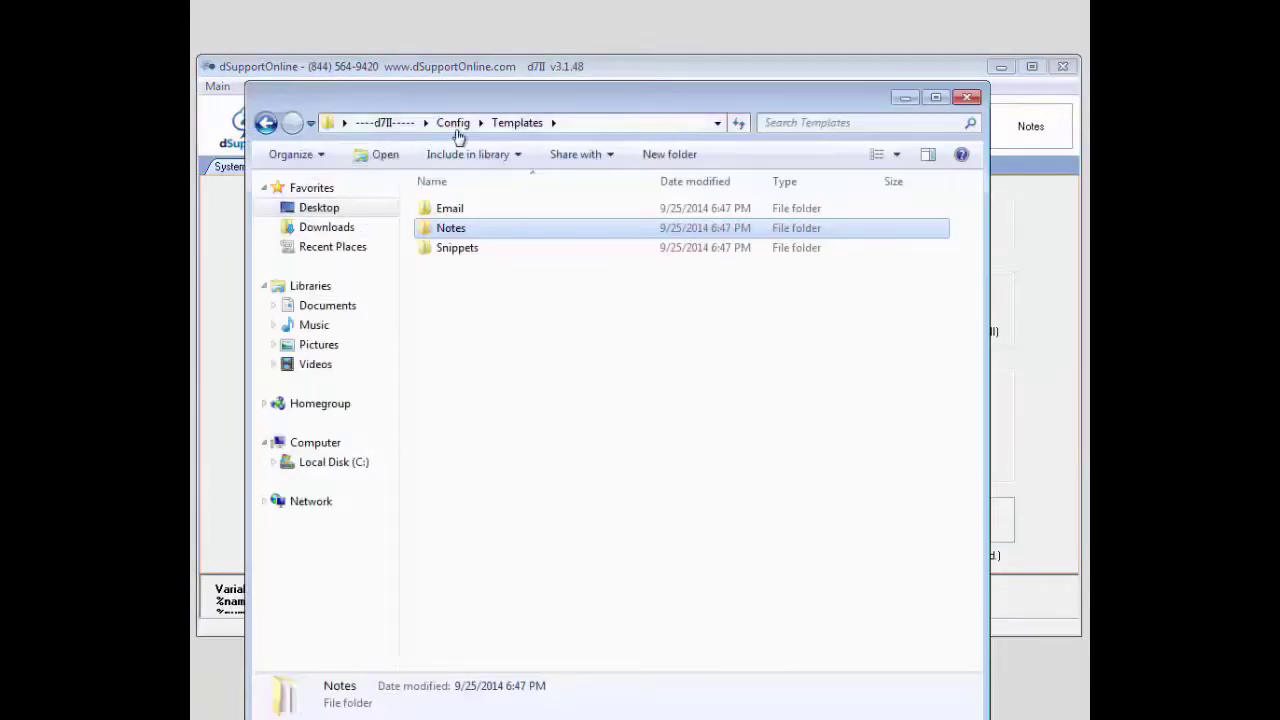
pyautogui.doubleClick(452, 212)
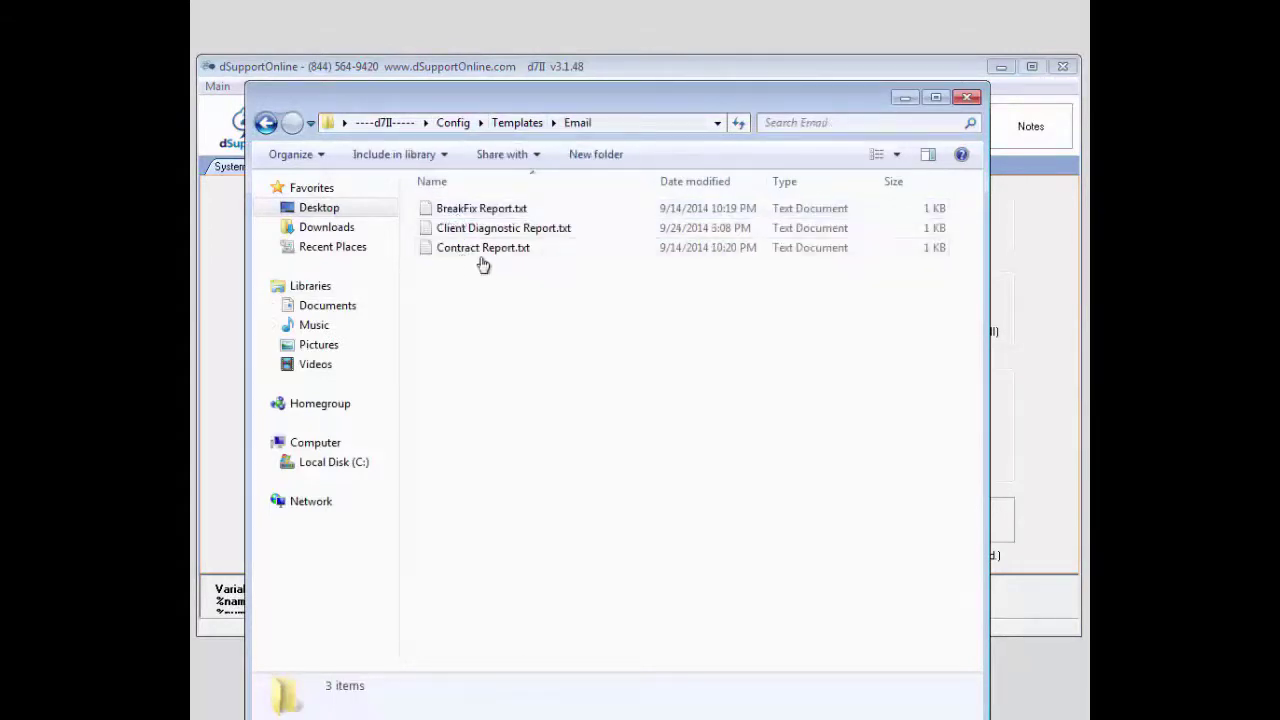
pyautogui.click(505, 130)
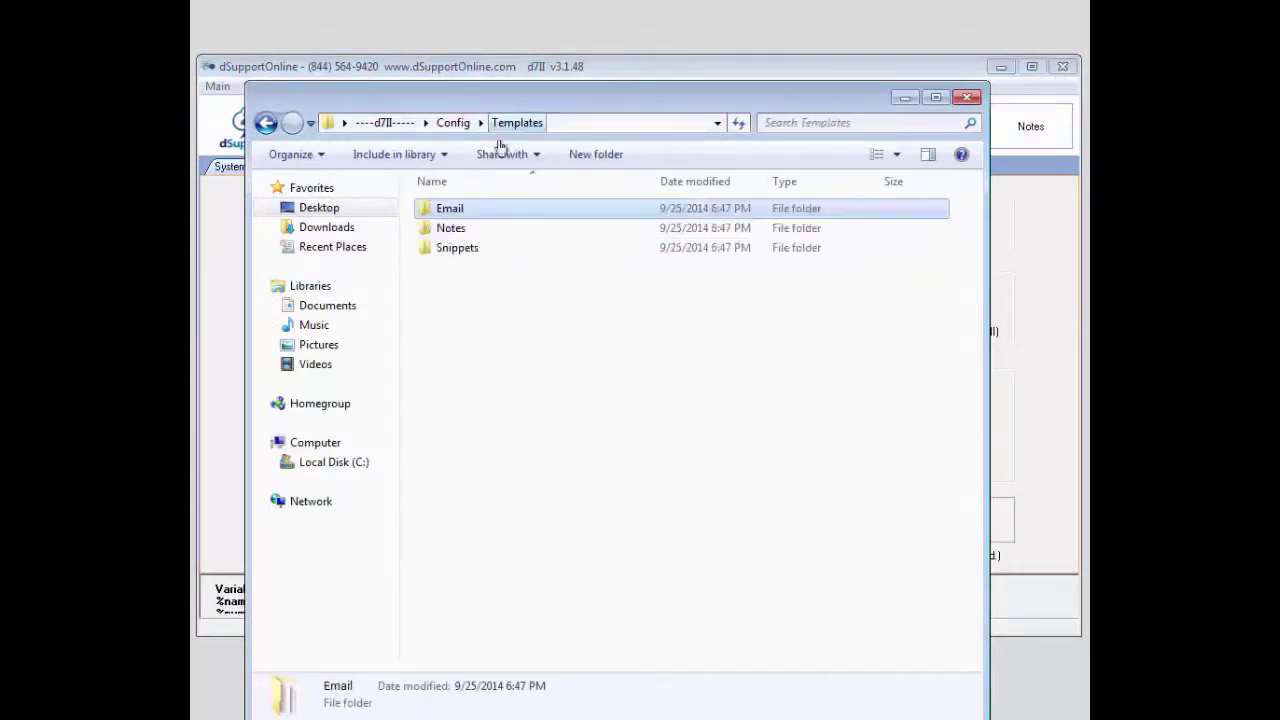
pyautogui.doubleClick(450, 255)
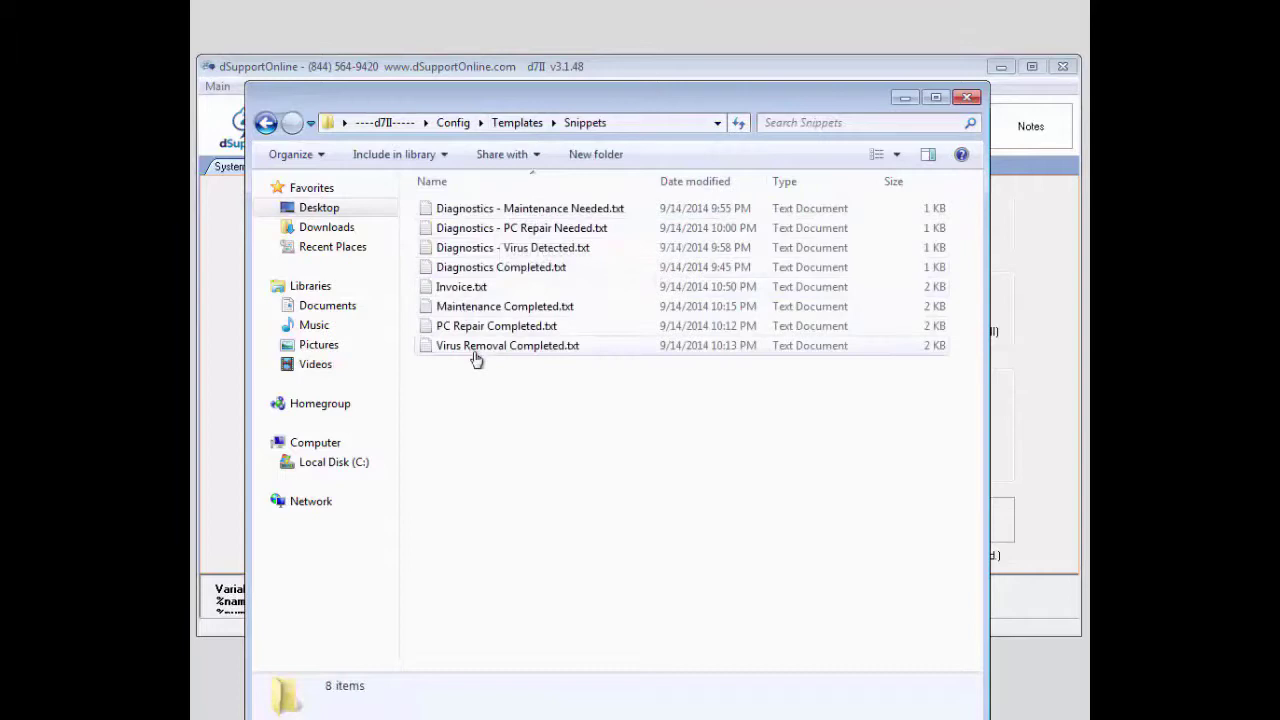
pyautogui.click(455, 124)
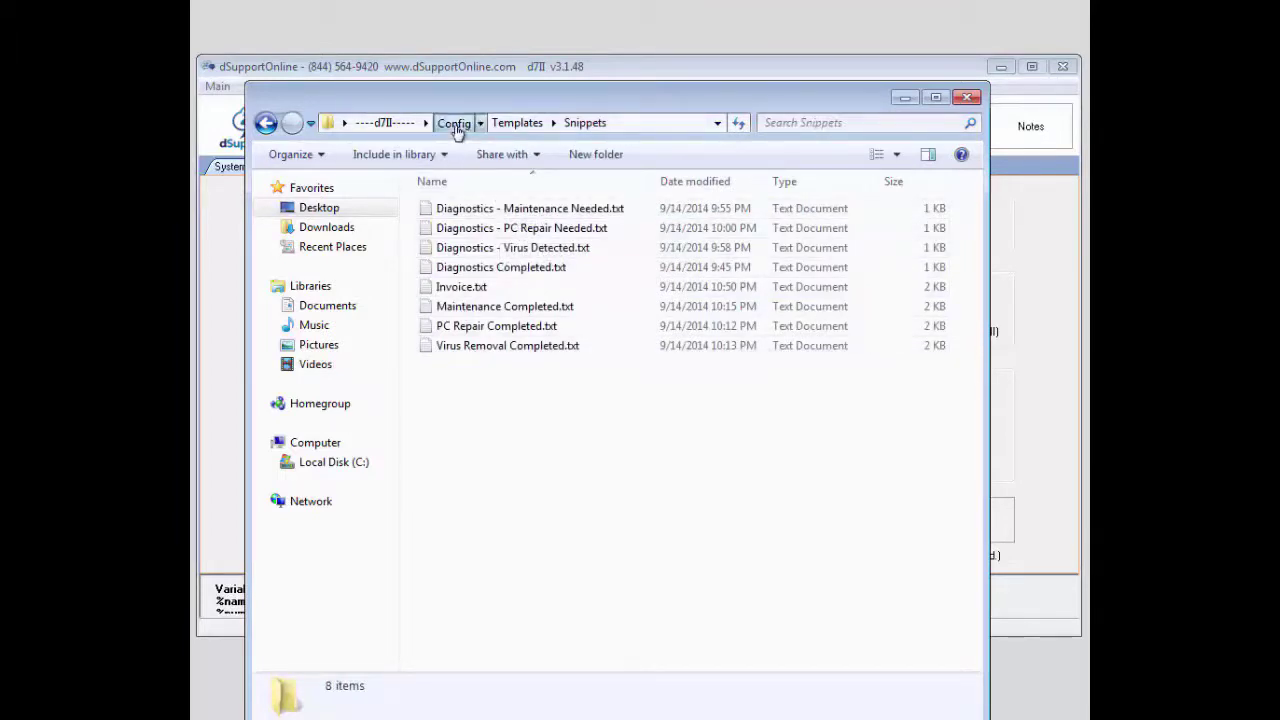
pyautogui.click(966, 97)
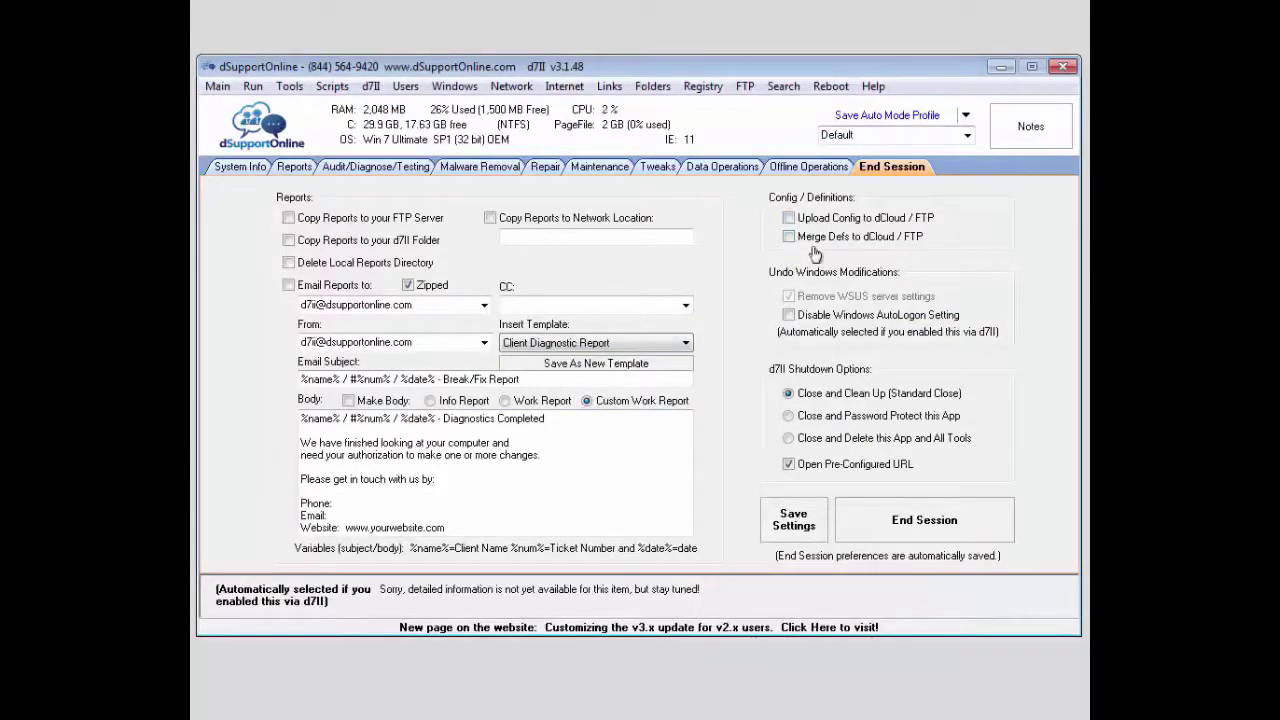
pyautogui.click(217, 87)
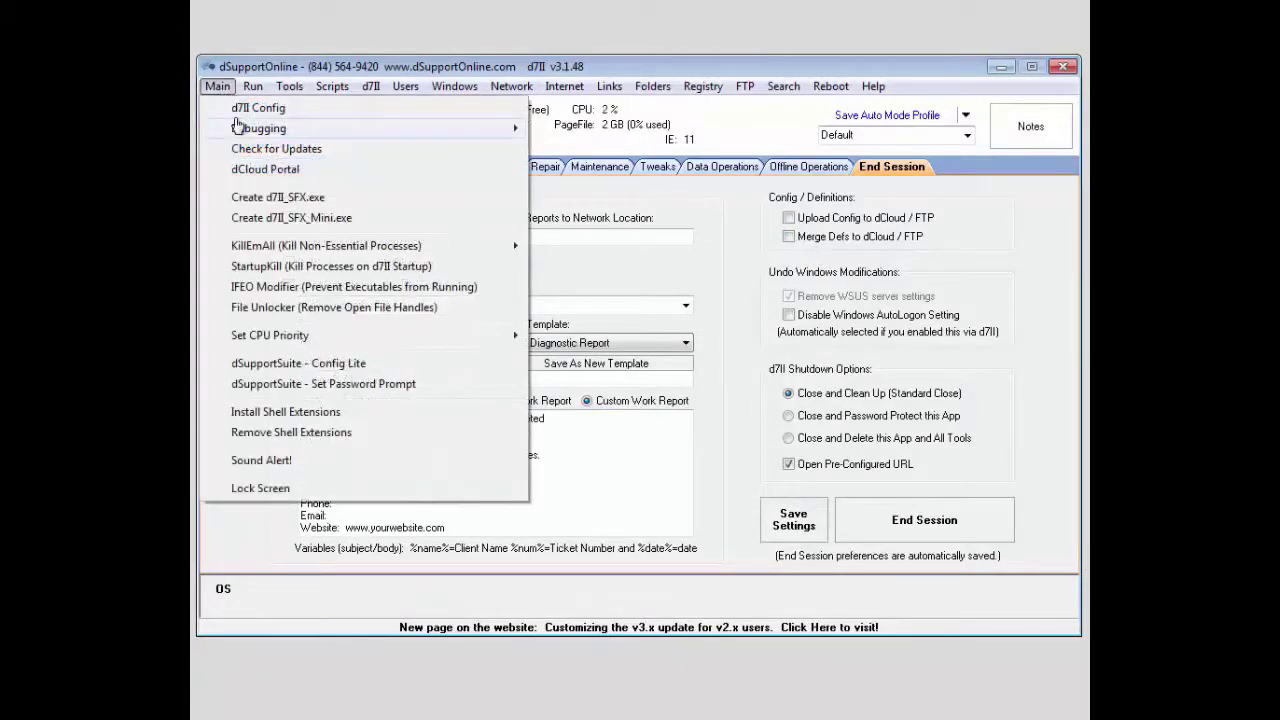
pyautogui.moveTo(235, 121)
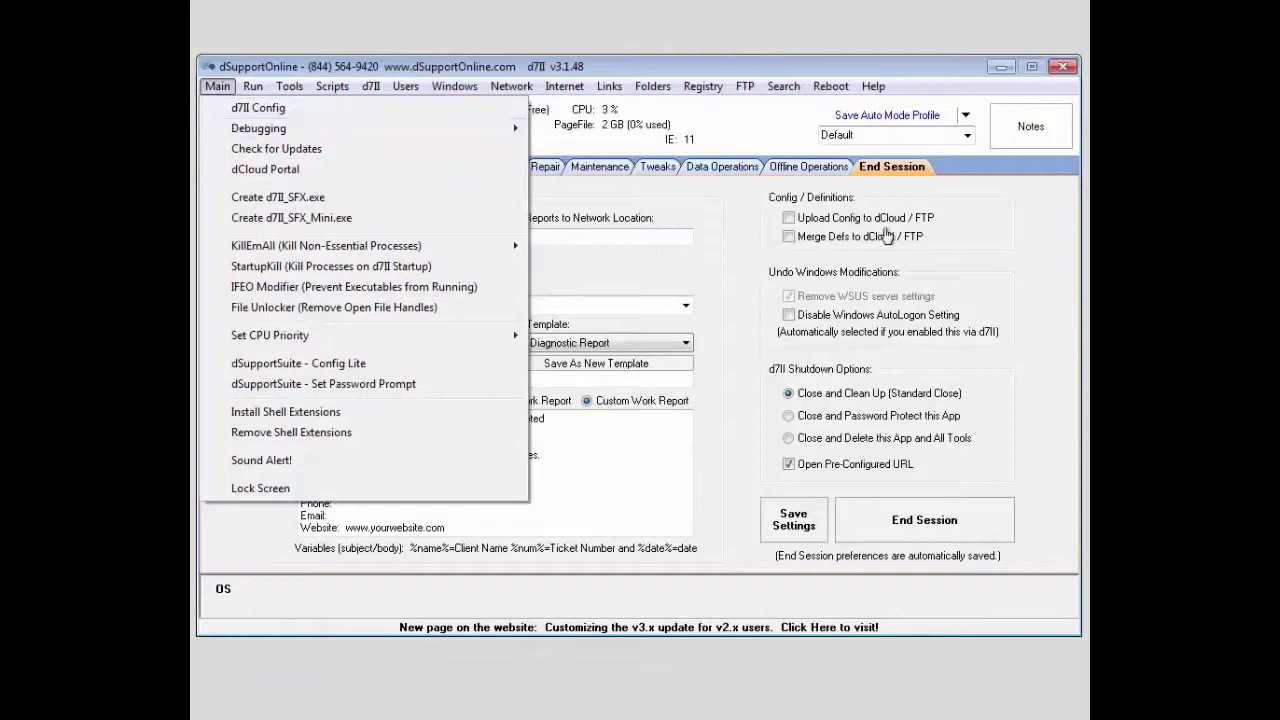
pyautogui.click(1040, 222)
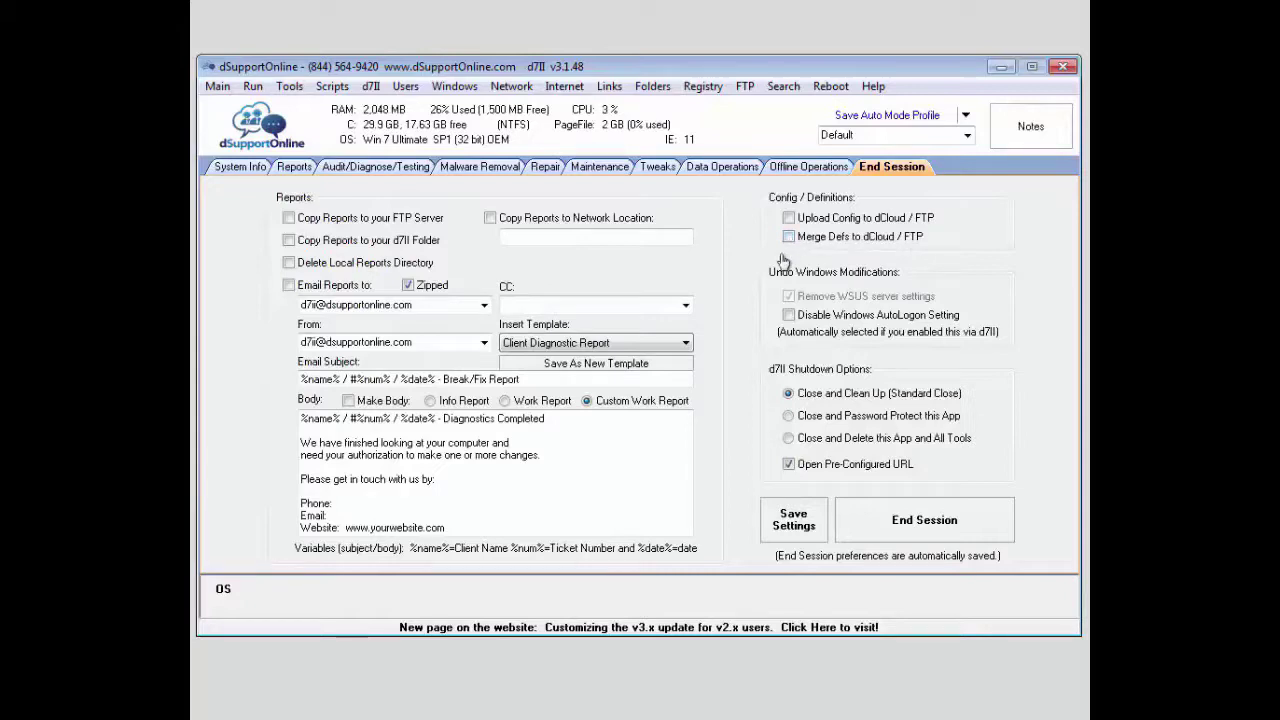
pyautogui.doubleClick(742, 266)
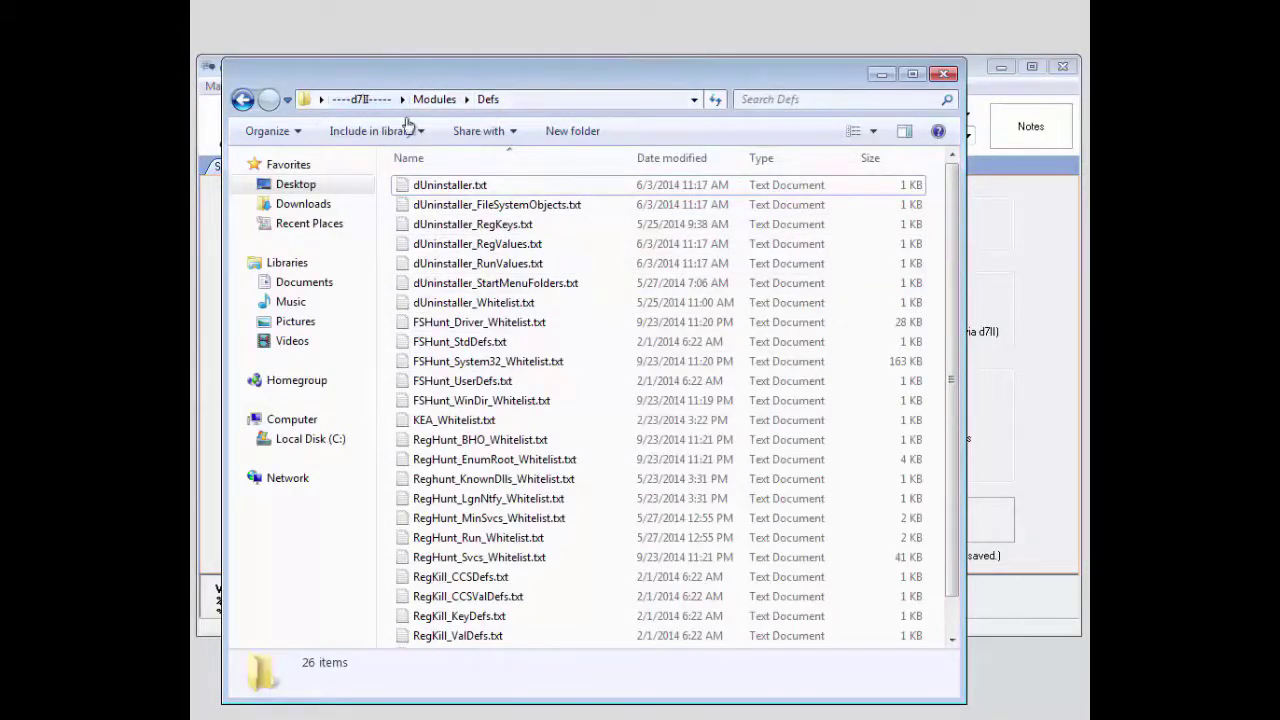
pyautogui.doubleClick(540, 366)
pyautogui.scroll(-10, 541, 371)
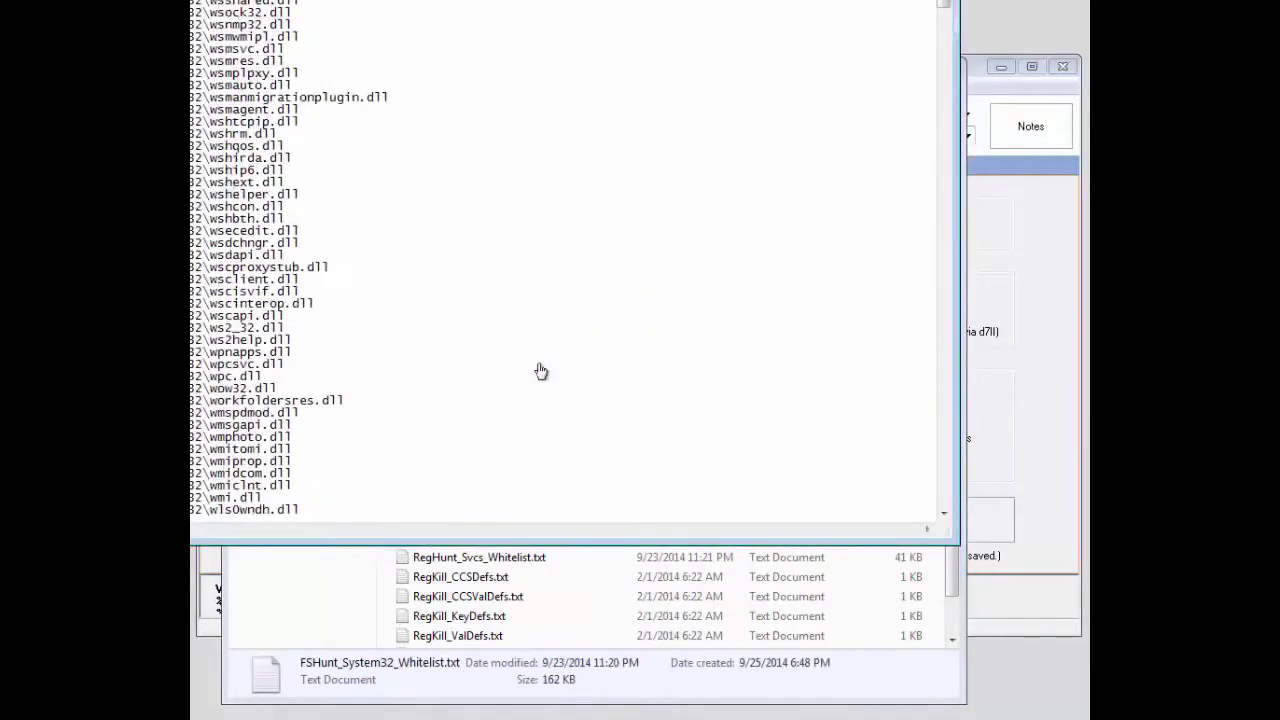
pyautogui.scroll(-12, 540, 371)
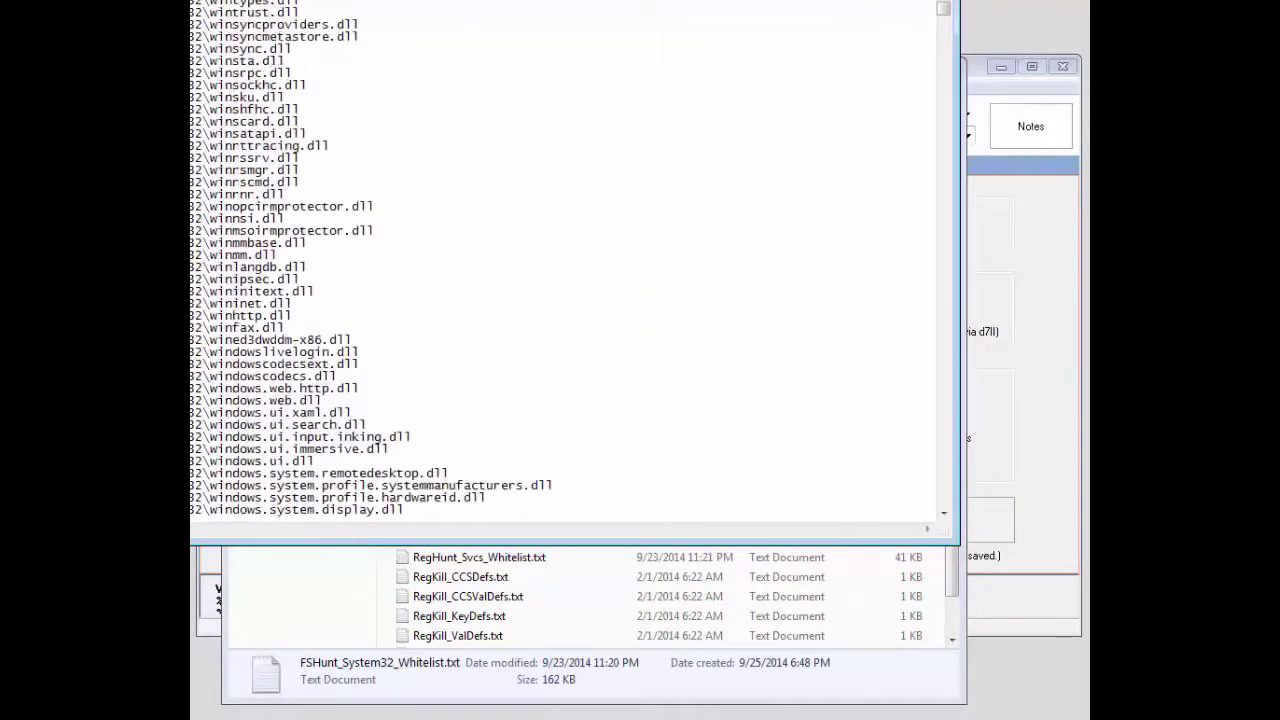
pyautogui.hotkey('alt', 'F4')
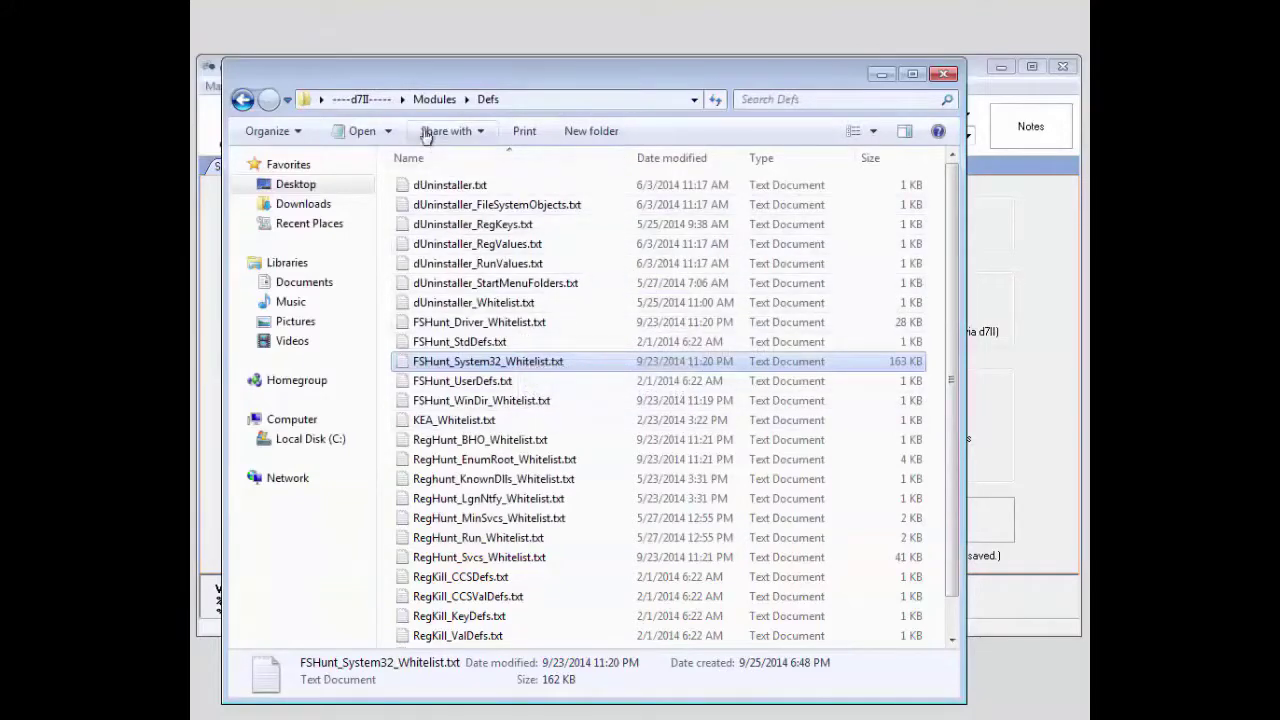
pyautogui.click(935, 76)
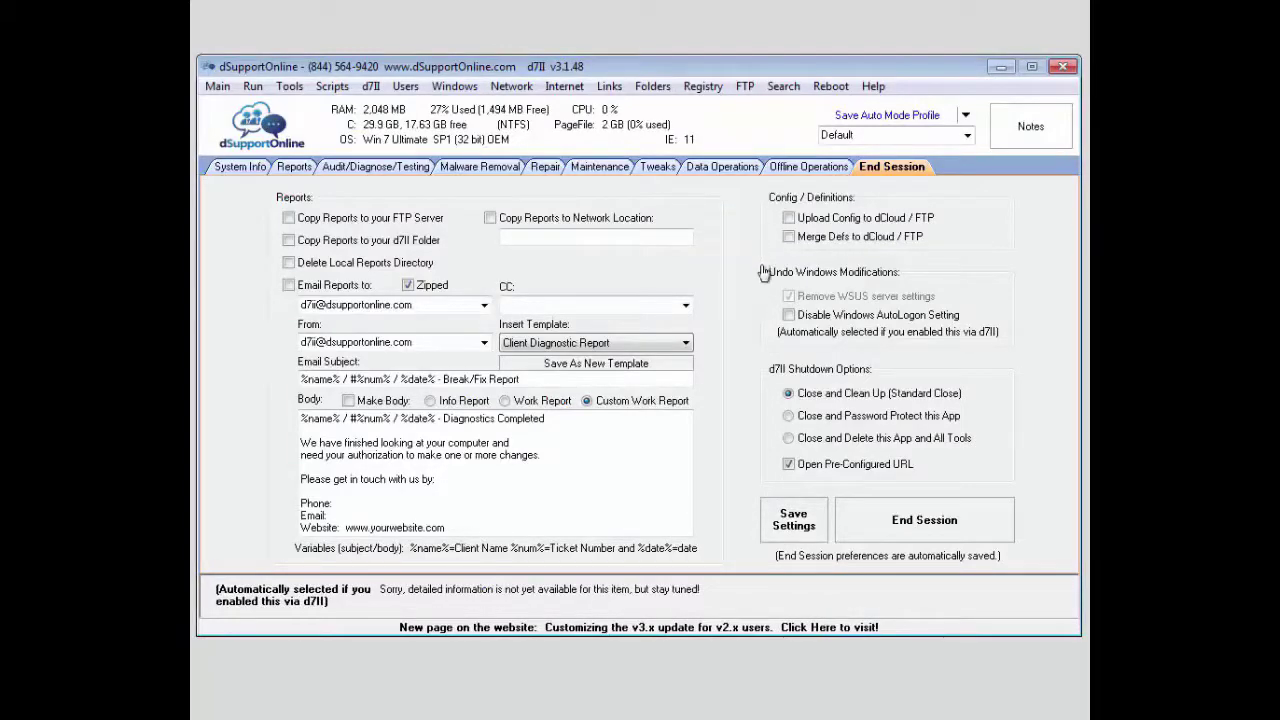
pyautogui.click(789, 316)
pyautogui.click(820, 322)
# Tick Open Pre-Configured URL and choose Close and Delete this App and All Tools.
pyautogui.click(788, 463)
pyautogui.click(788, 415)
pyautogui.click(789, 440)
# Save the End Session settings with the Save Settings button.
pyautogui.click(792, 522)
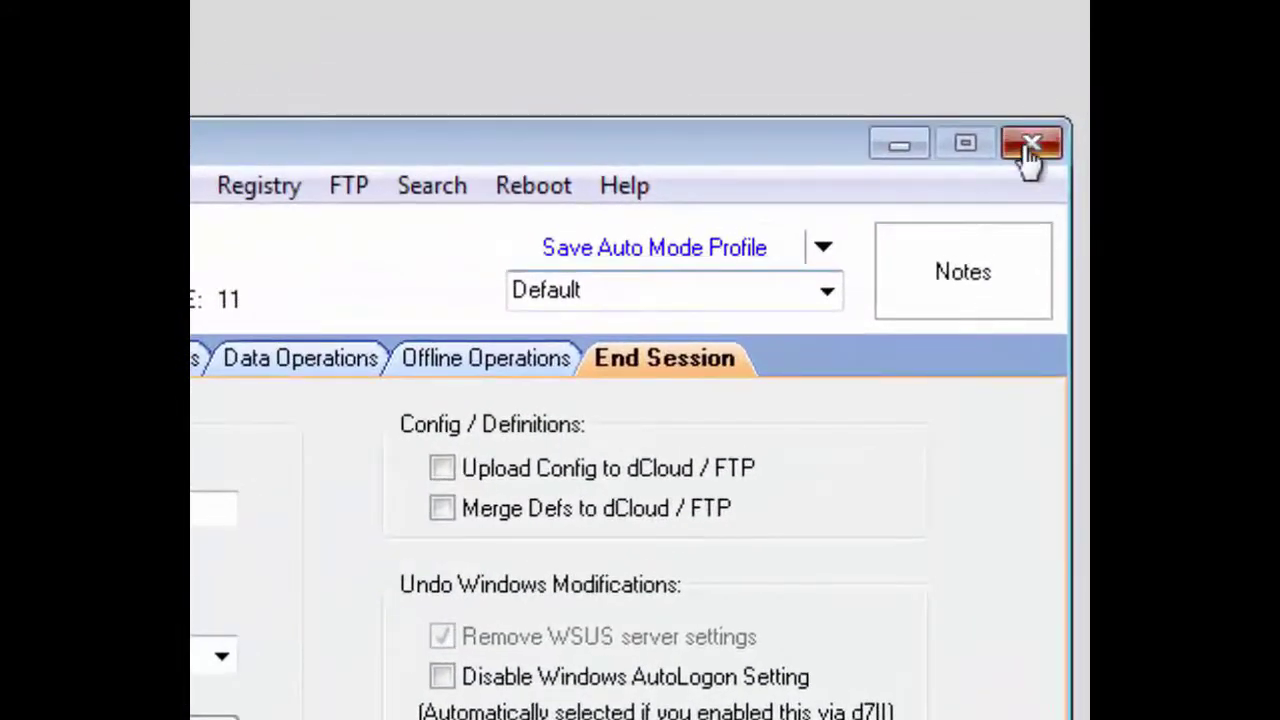
# Close the d7II window to bring up the 'Shutdown or End Session?' prompt.
pyautogui.click(1054, 87)
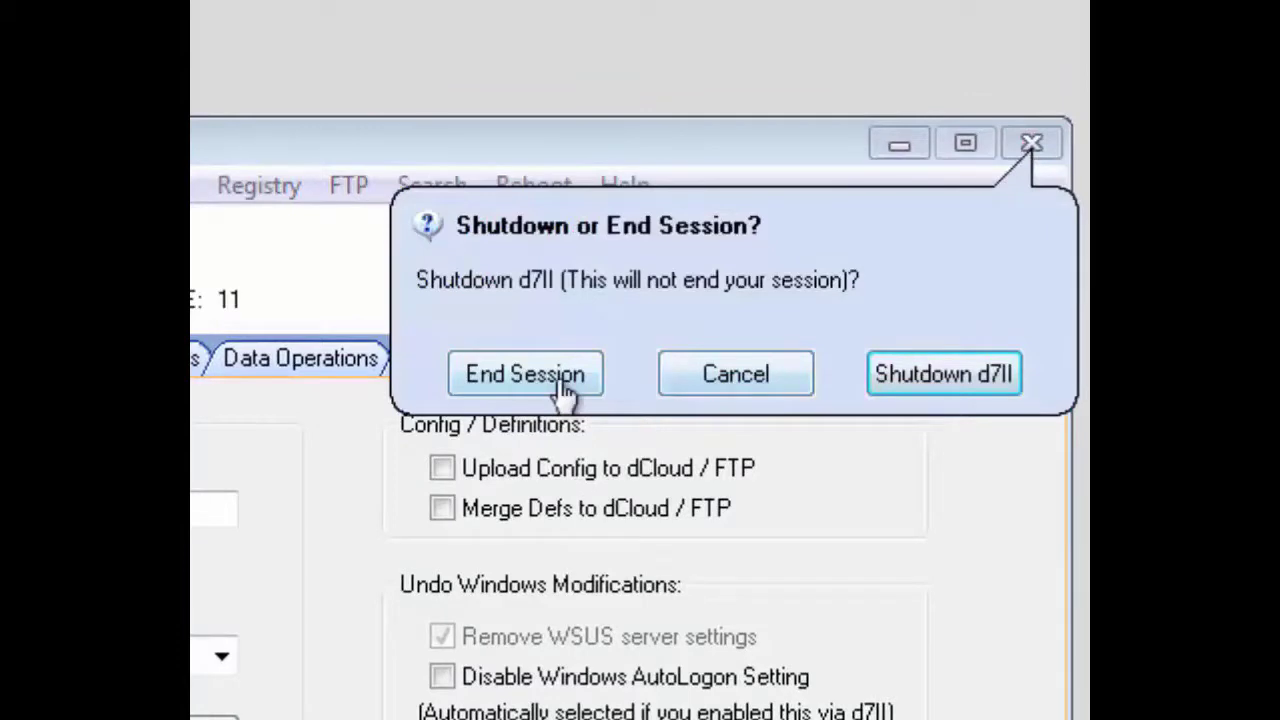